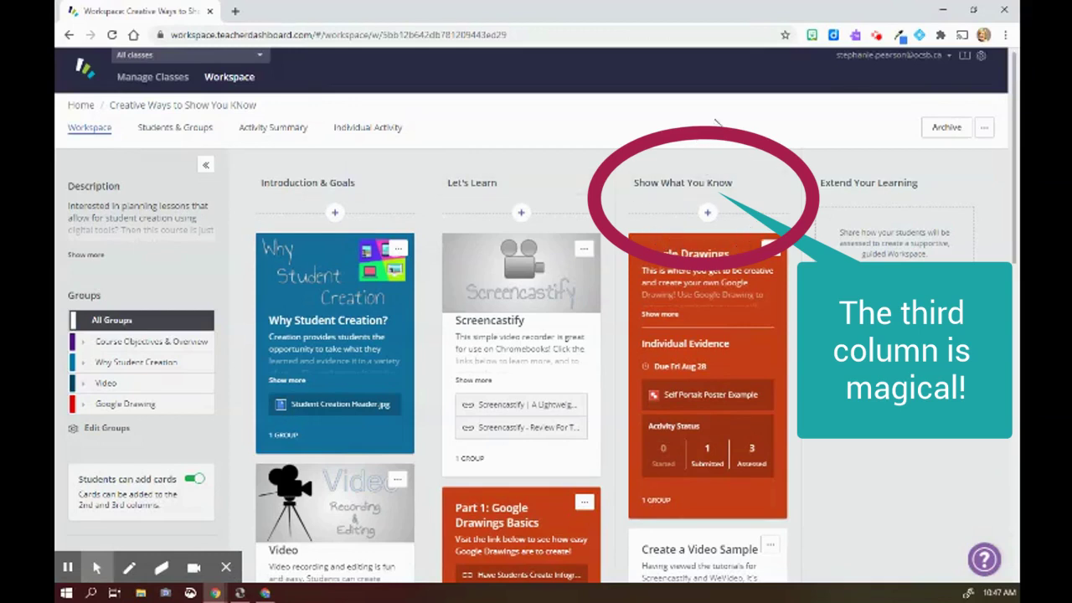
- Create a new card in the Show What You Know column titled 'Learning Activities'
left_click(707, 213)
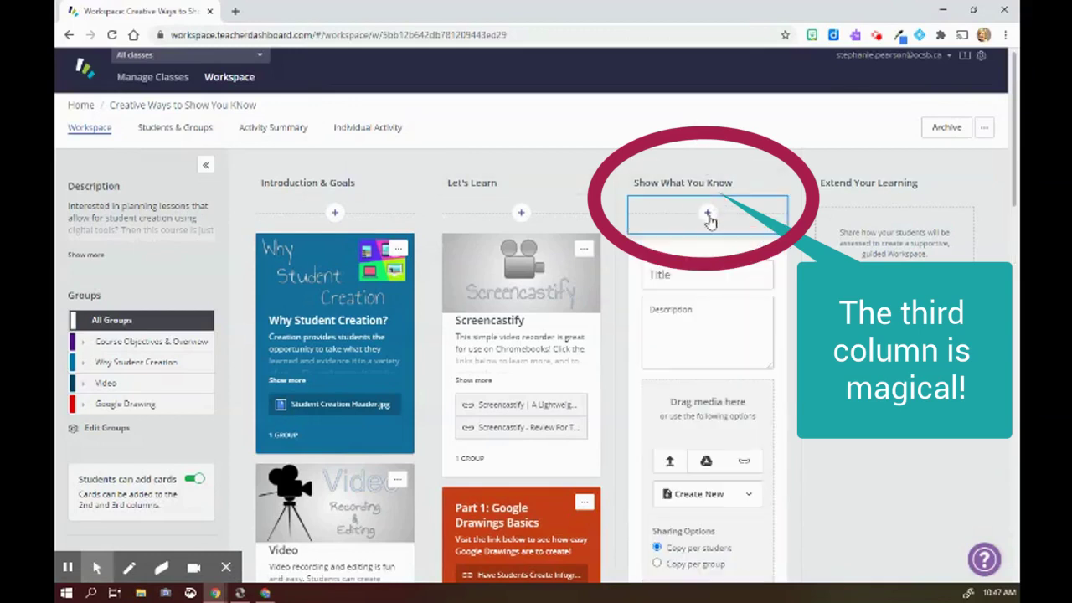
type("Learn")
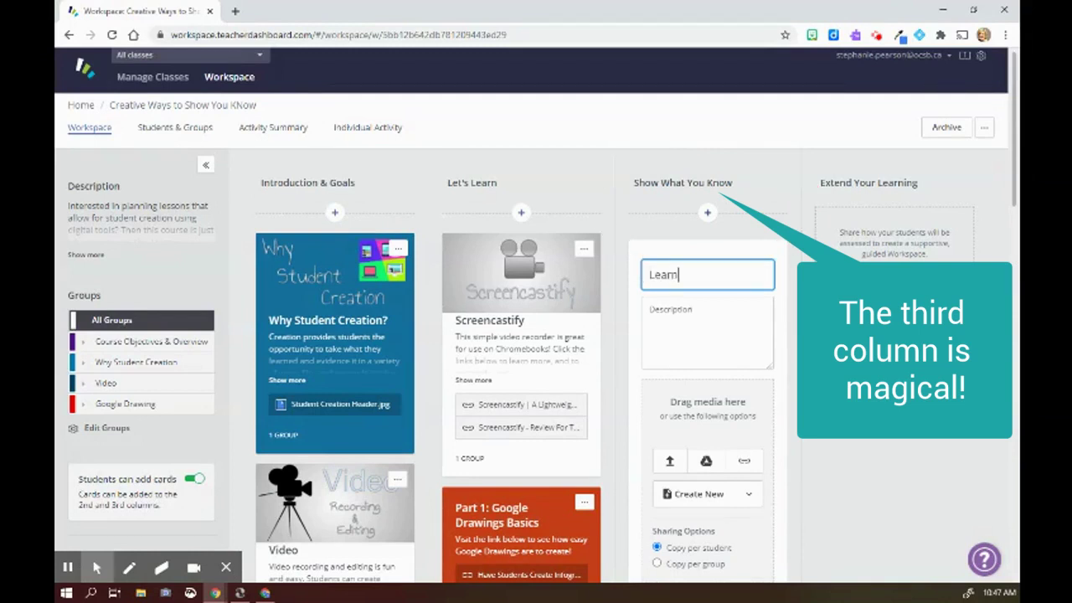
type("ing Activ")
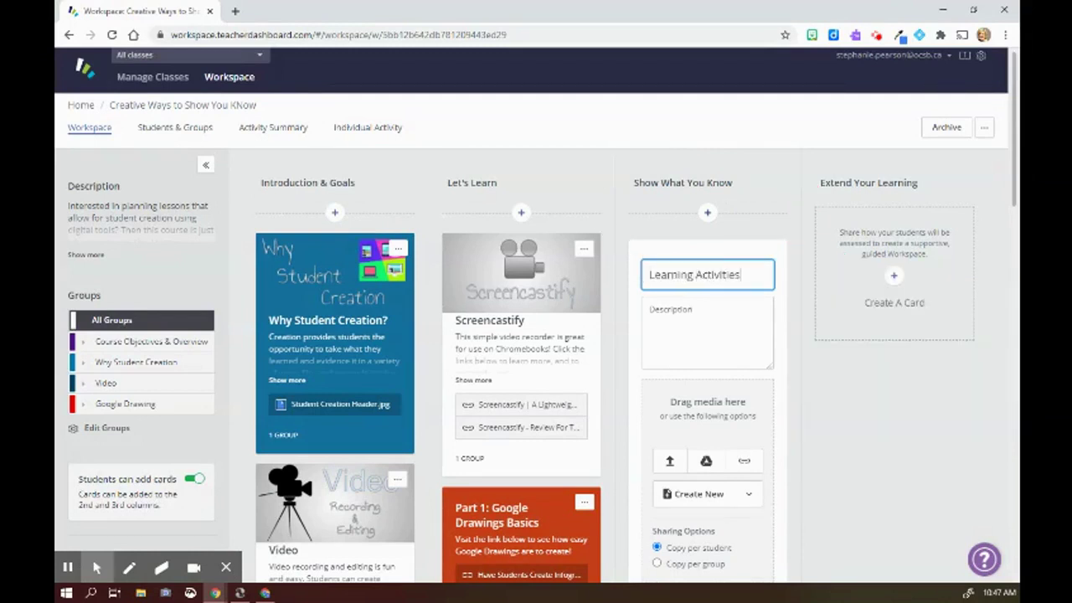
type("ities")
left_click(681, 318)
scroll(686, 320, "down", 1)
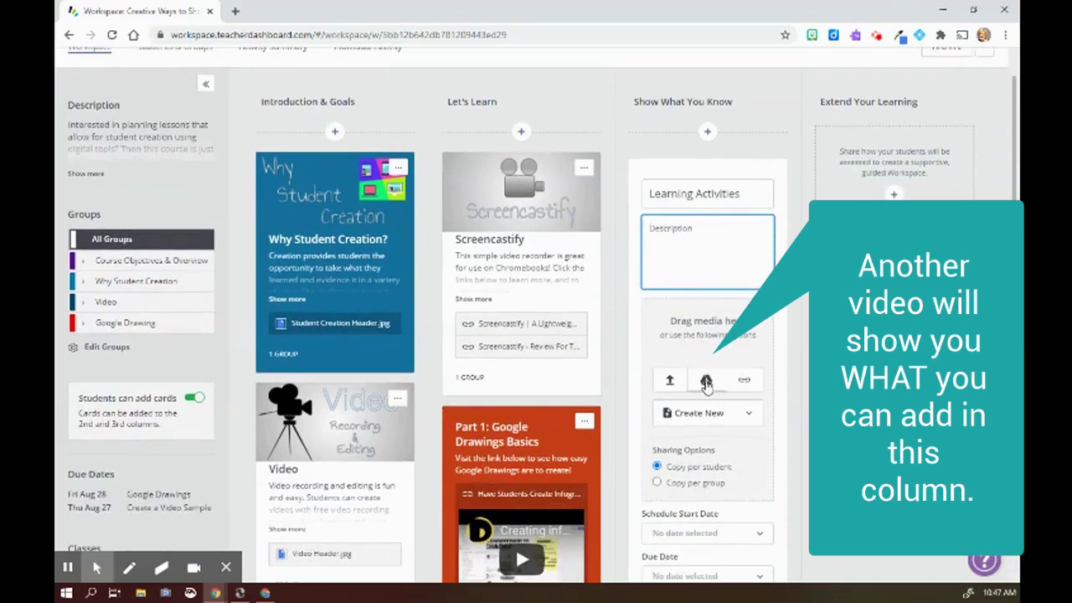
- Attach the Untitled document from Google Drive to the card
left_click(706, 379)
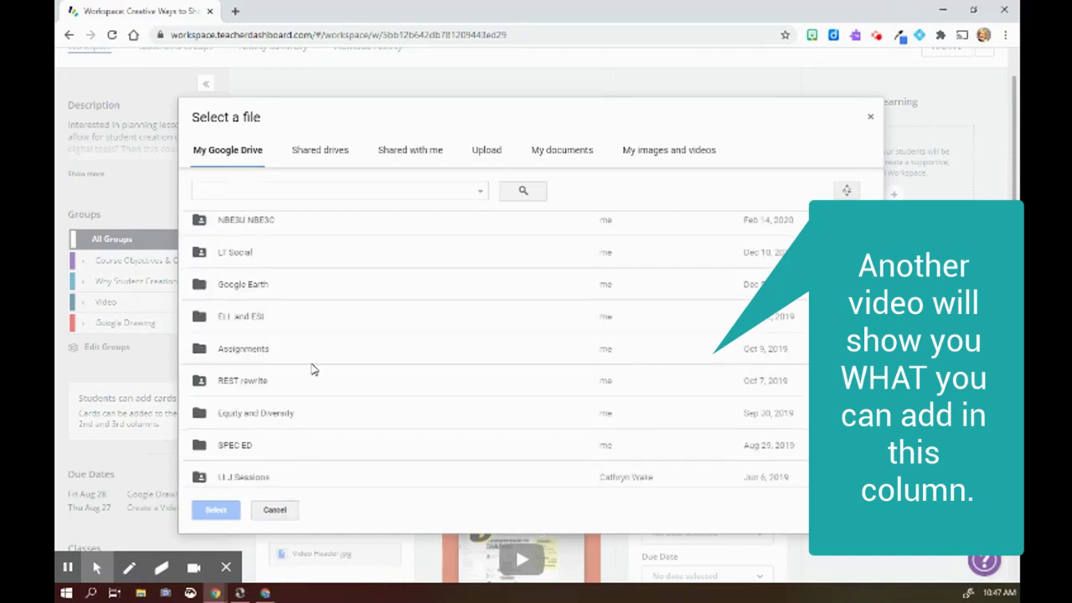
scroll(311, 366, "down", 8)
scroll(346, 304, "down", 1)
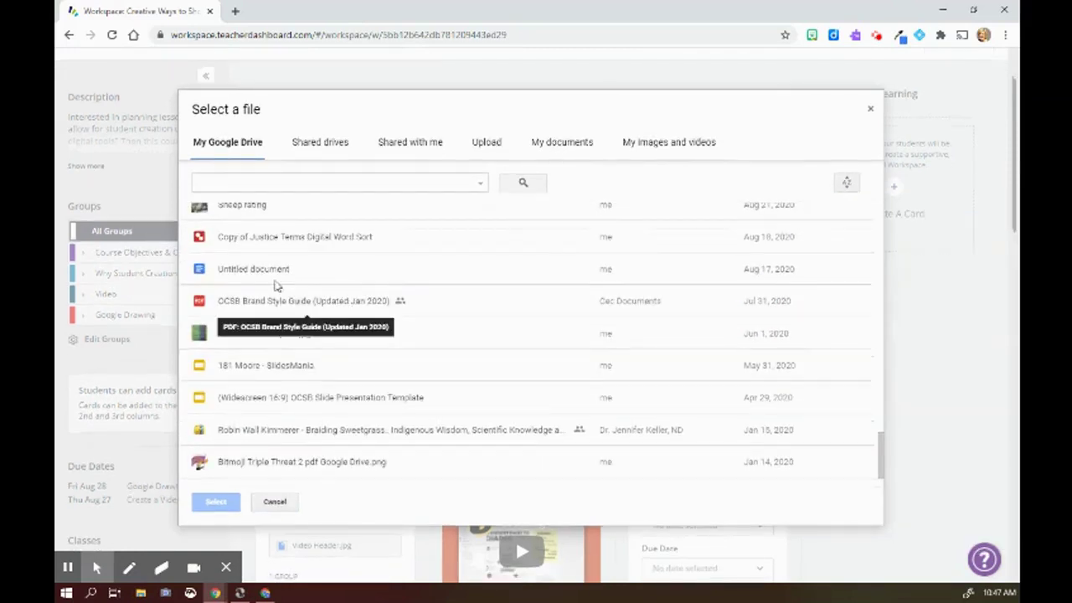
left_click(268, 276)
left_click(225, 504)
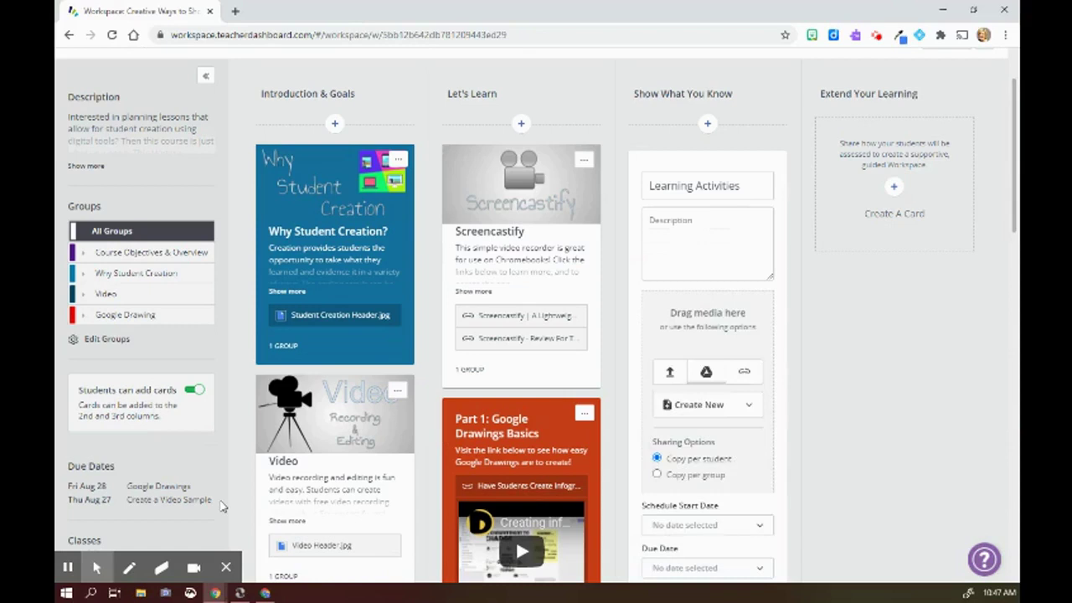
- Enter 'Work through this' as the card's description
mouse_move(695, 314)
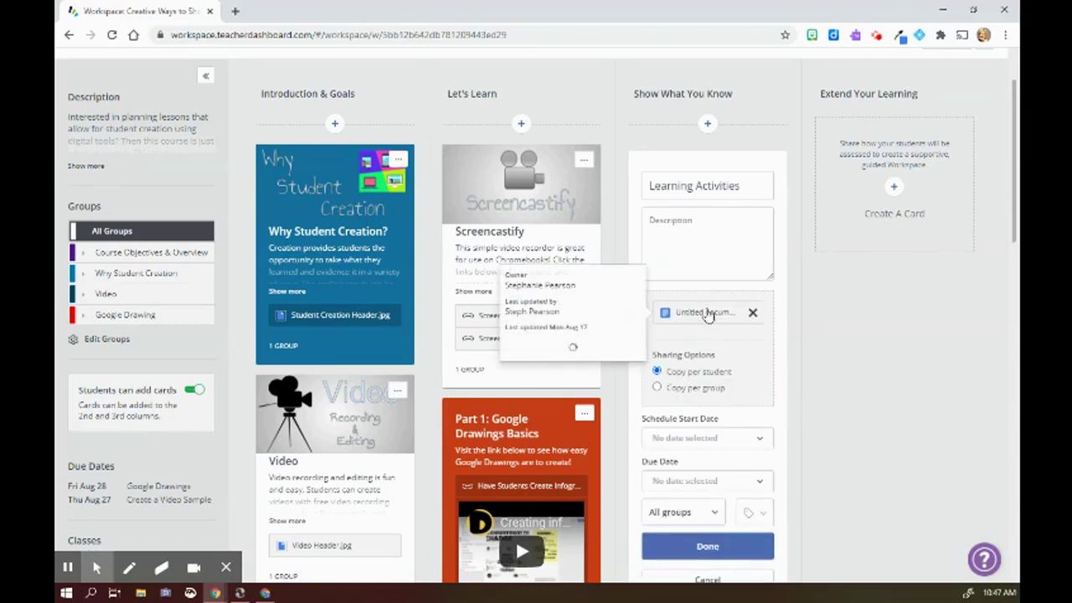
left_click(702, 254)
type("Work through this!")
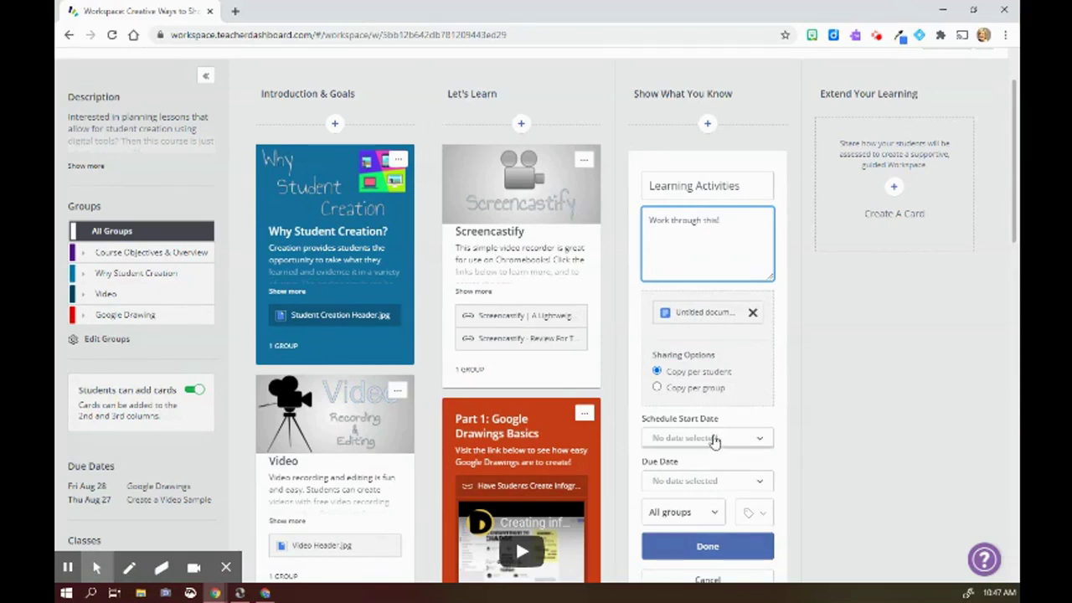
- Set start date Thu Aug 27 and due date Wed Sep 2, leaving groups as All groups
left_click(712, 438)
scroll(712, 438, "down", 2)
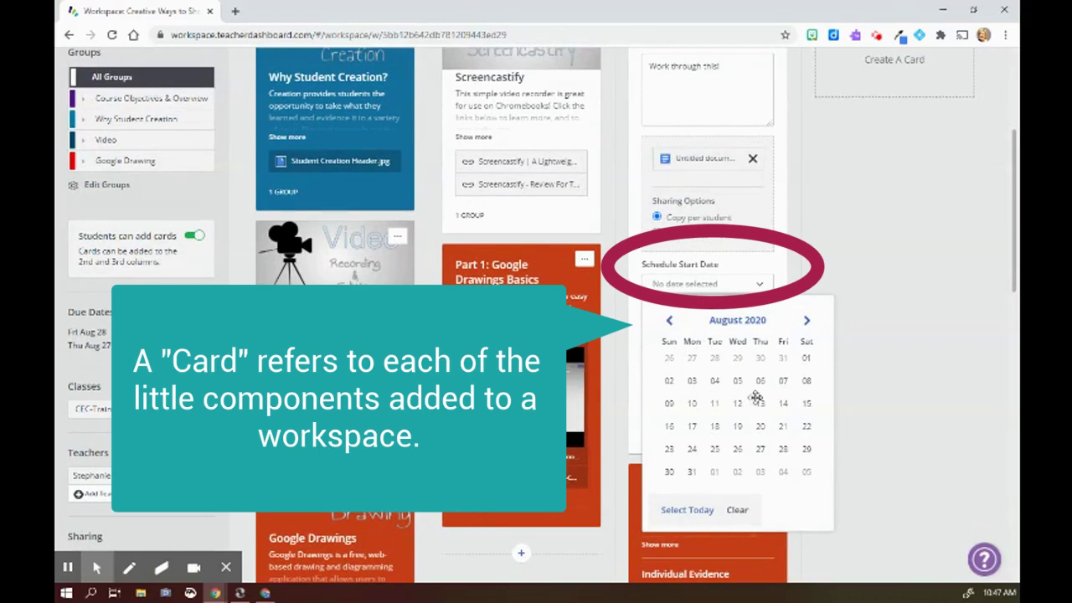
left_click(760, 448)
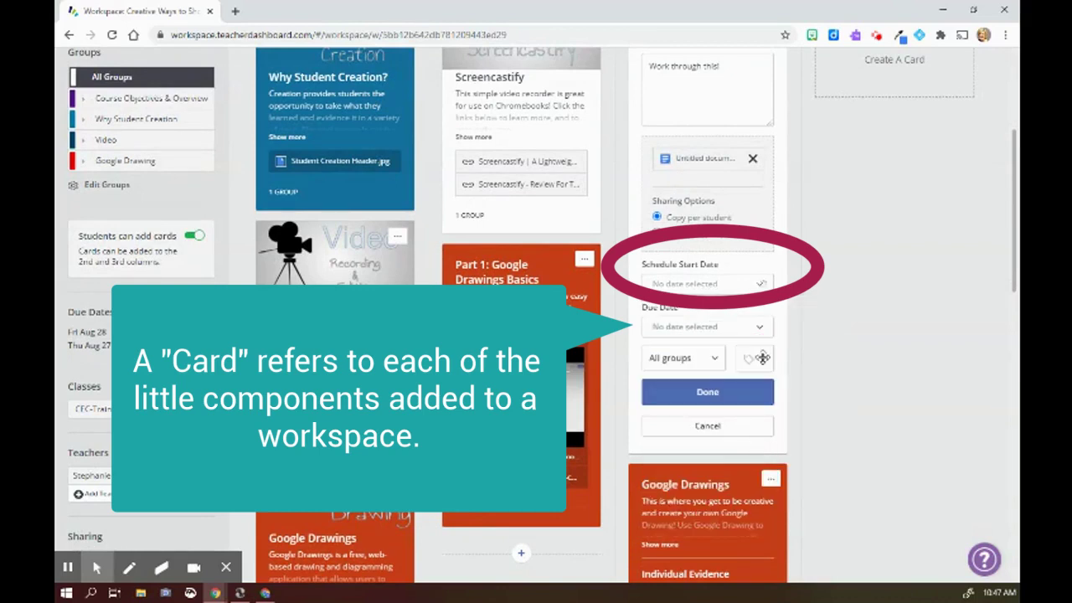
left_click(722, 329)
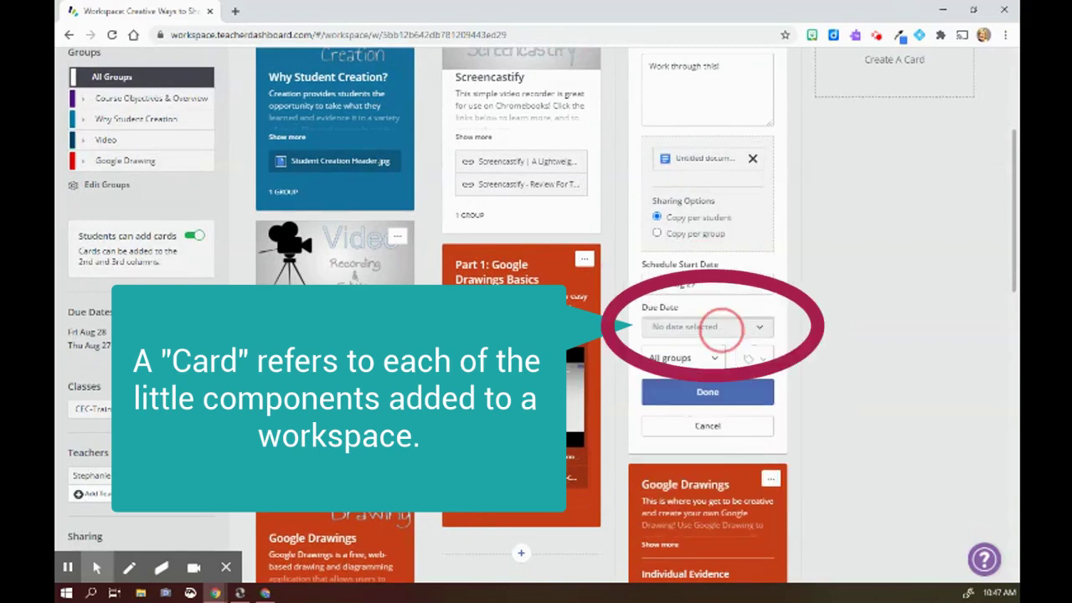
left_click(732, 516)
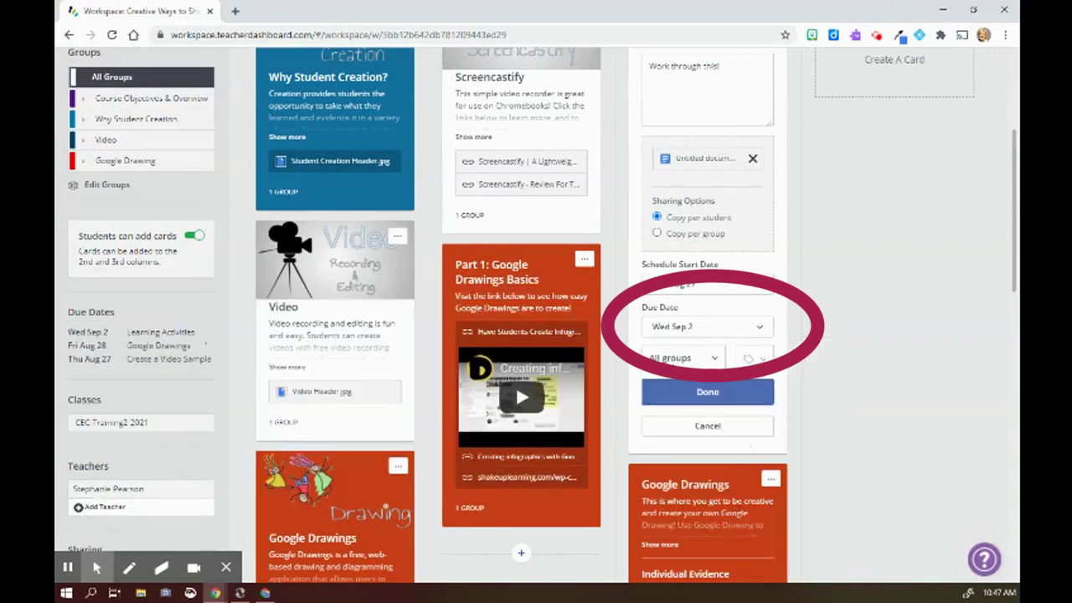
left_click(685, 360)
left_click(691, 360)
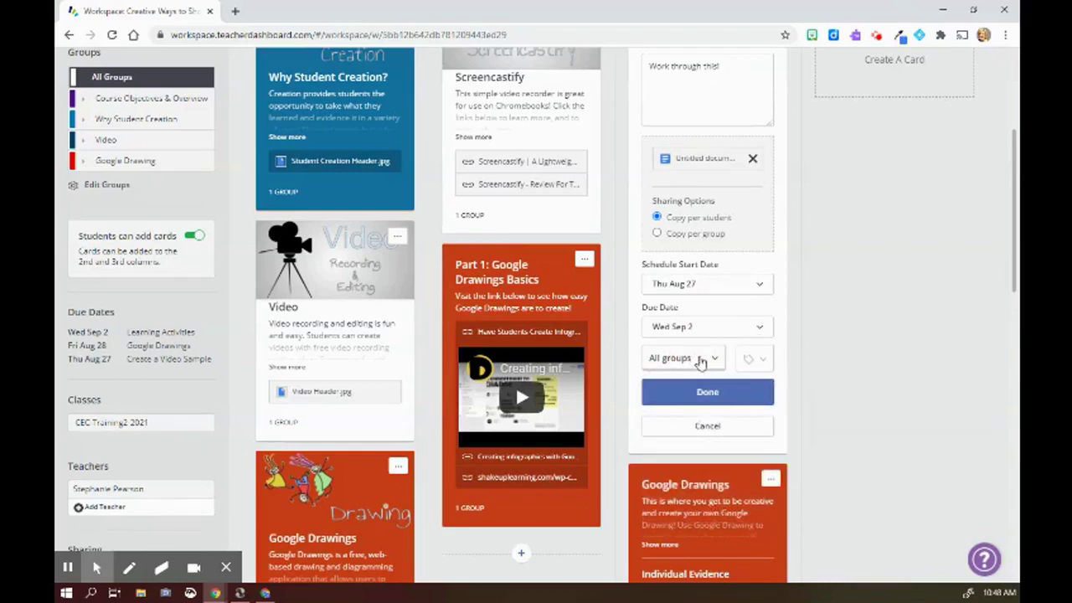
- Save the Learning Activities card and review its summary in the Show What You Know column
left_click(716, 402)
scroll(716, 208, "up", 2)
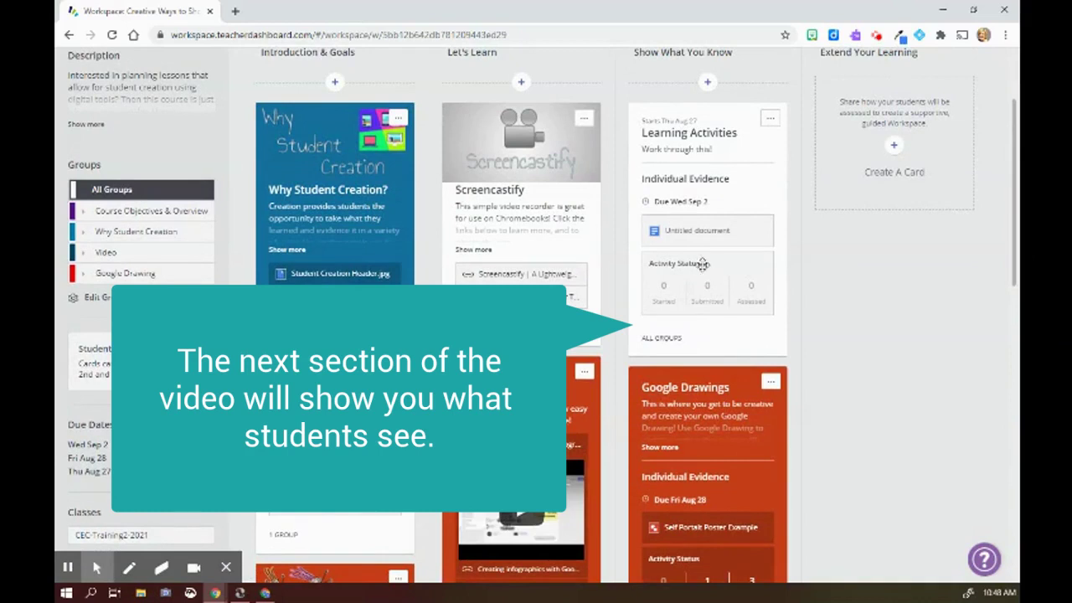
mouse_move(690, 241)
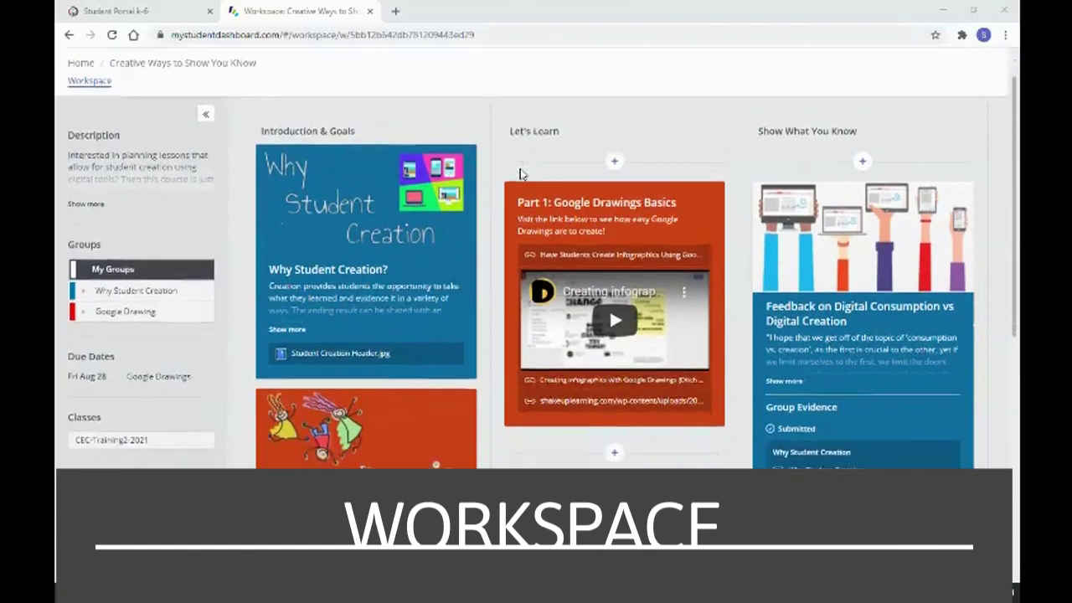
- Start the Google Drawings self-portrait poster task on the Individual Evidence card
scroll(520, 173, "down", 2)
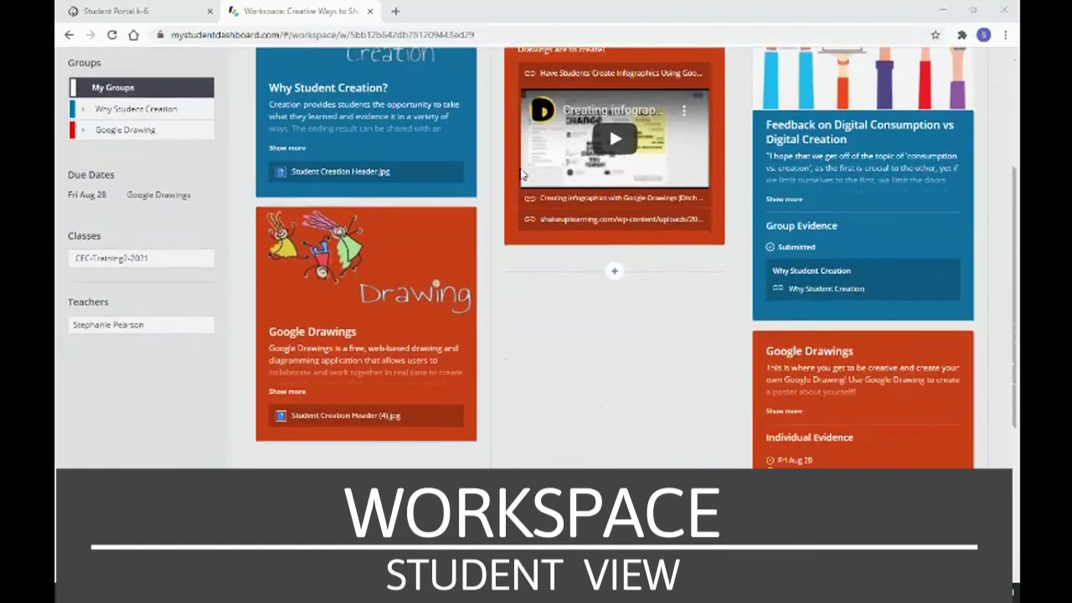
scroll(521, 174, "down", 2)
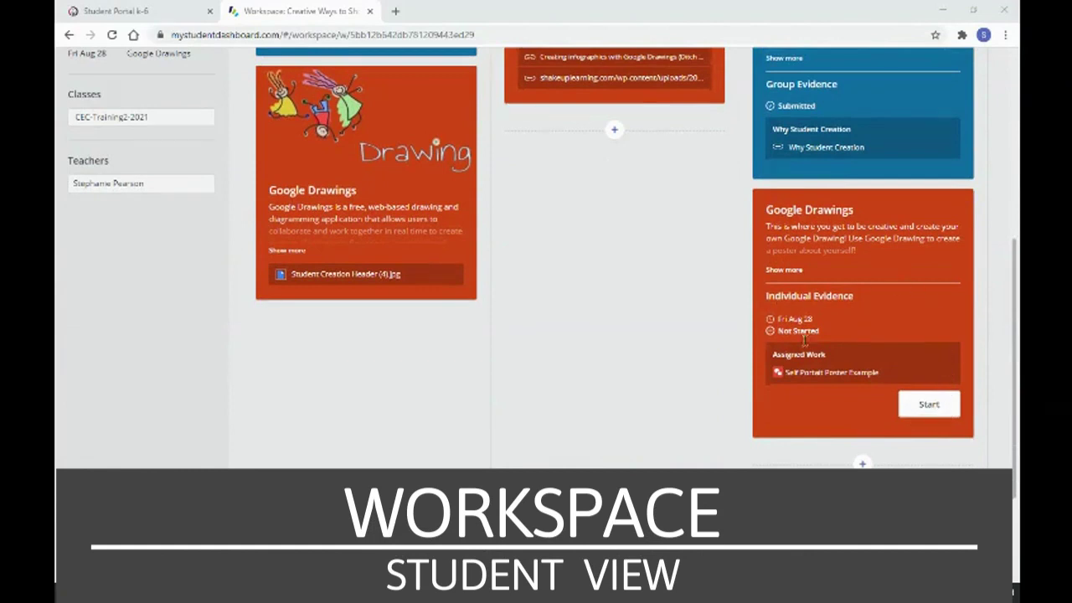
left_click(924, 406)
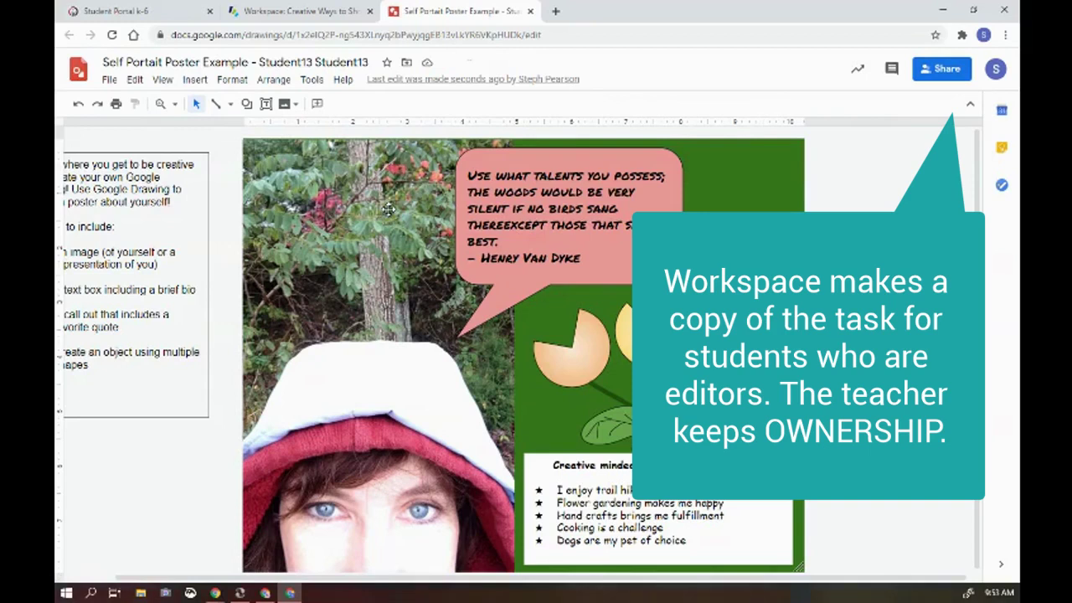
- Return to the Workspace browser tab after reviewing the copied poster
left_click(260, 12)
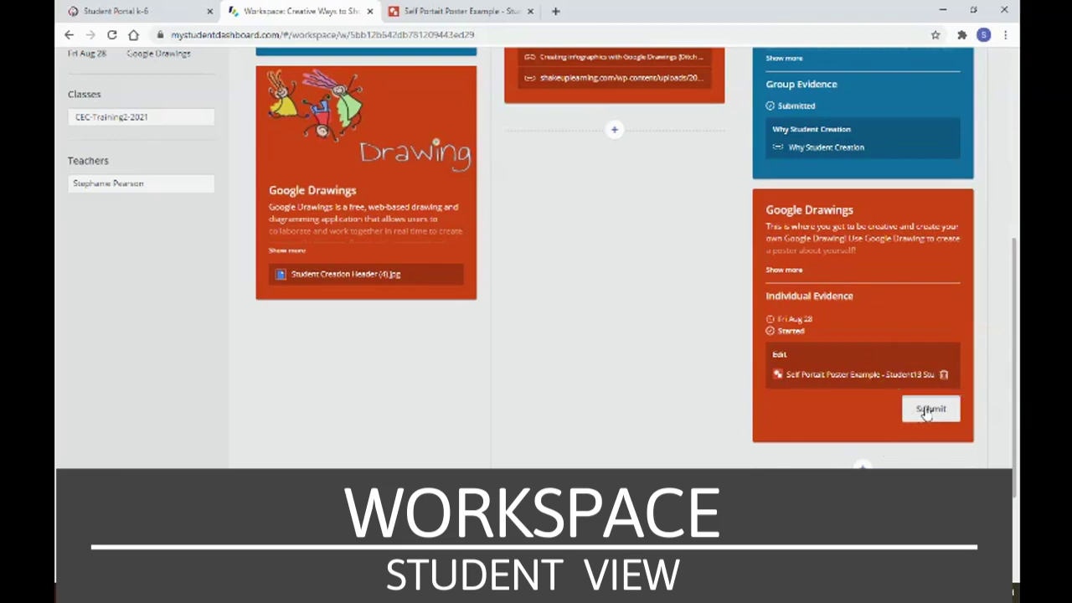
- Submit the Google Drawings poster and confirm sending it to the teacher
left_click(927, 409)
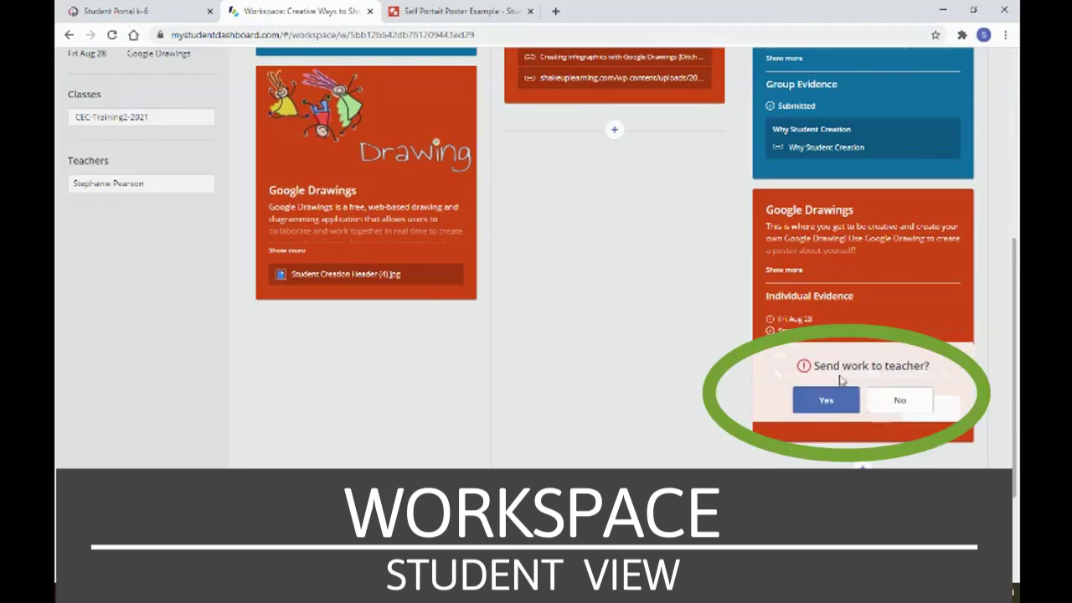
left_click(835, 403)
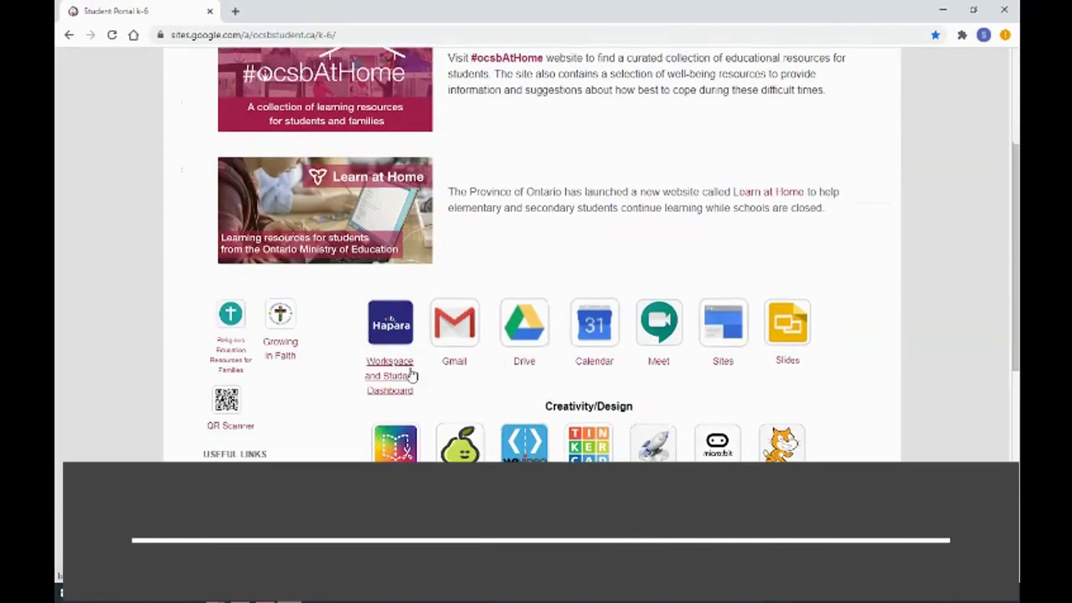
- Open the Hapara 'Workspace and Student Dashboard' link from the Student Portal
left_click(384, 383)
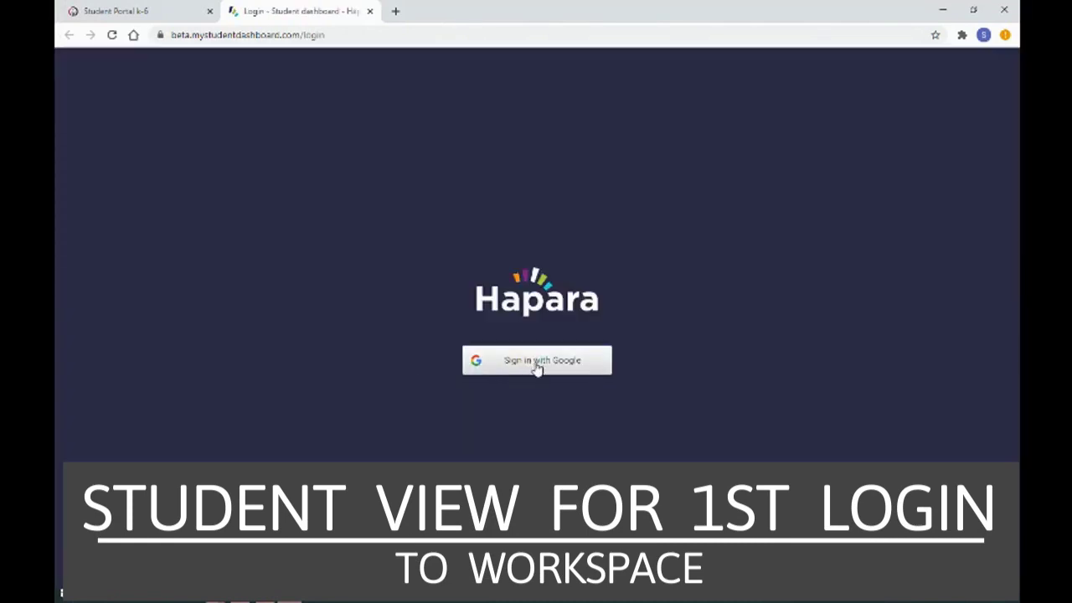
- Sign in with Google and choose 'I'll explore on my own' on the welcome dialog
left_click(537, 368)
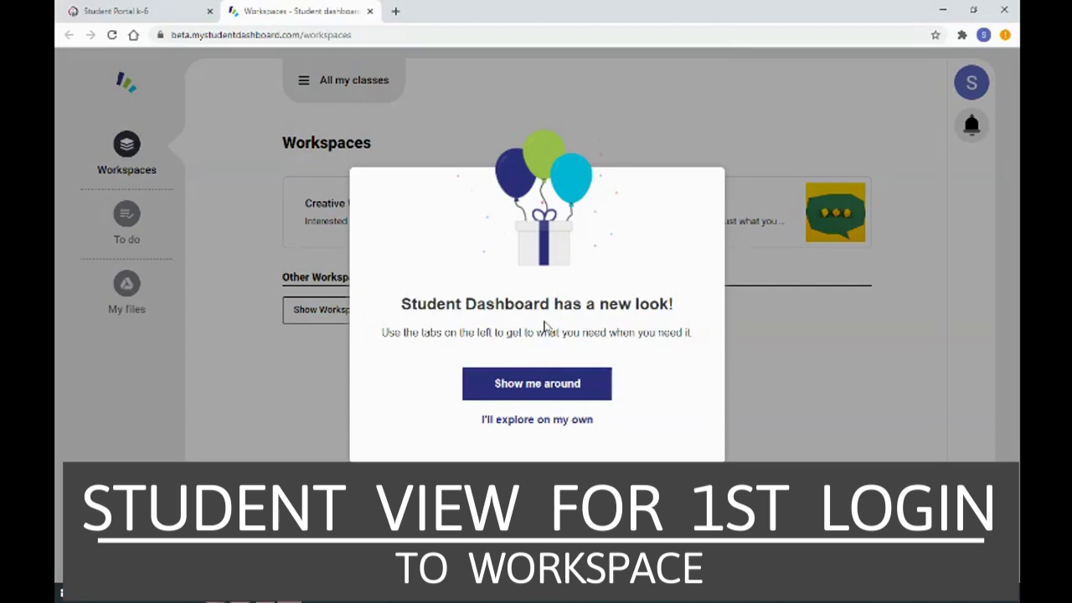
left_click(550, 425)
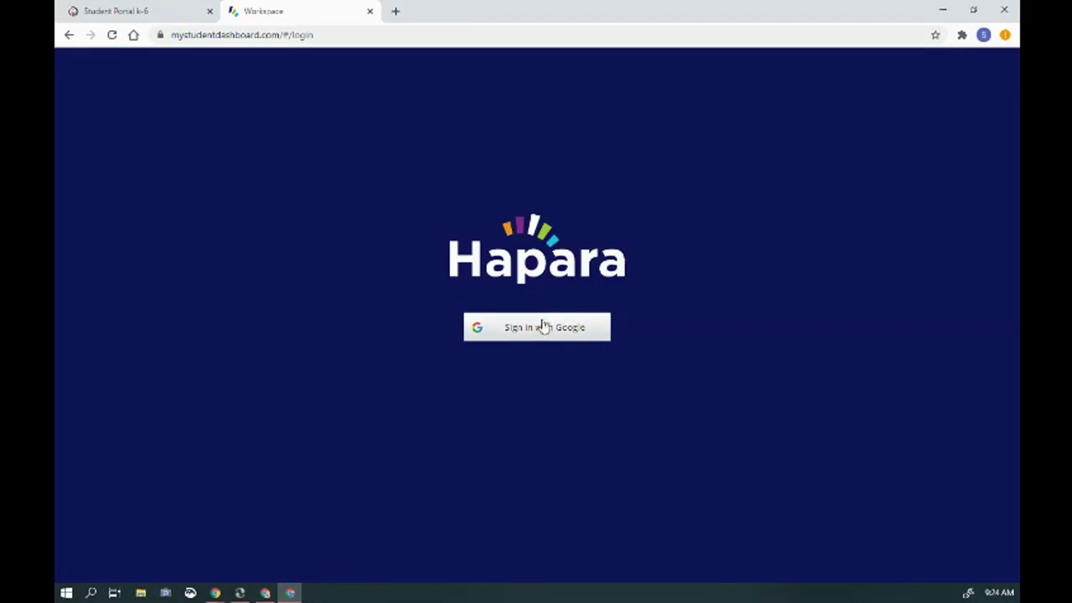
- Sign in with the student's Google account and allow Hapara access to Drive files
left_click(542, 327)
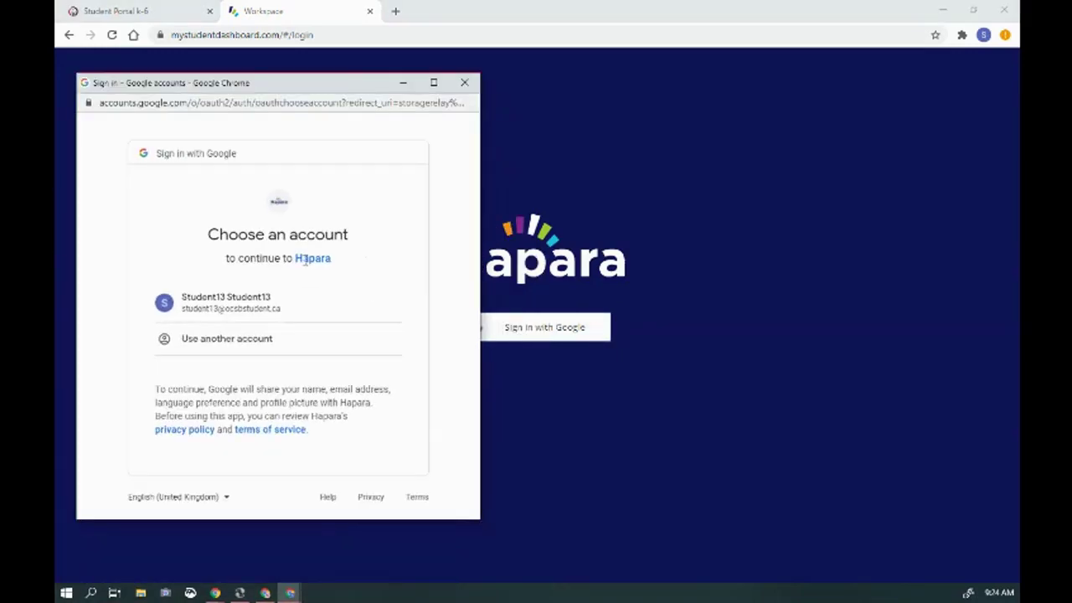
left_click(226, 306)
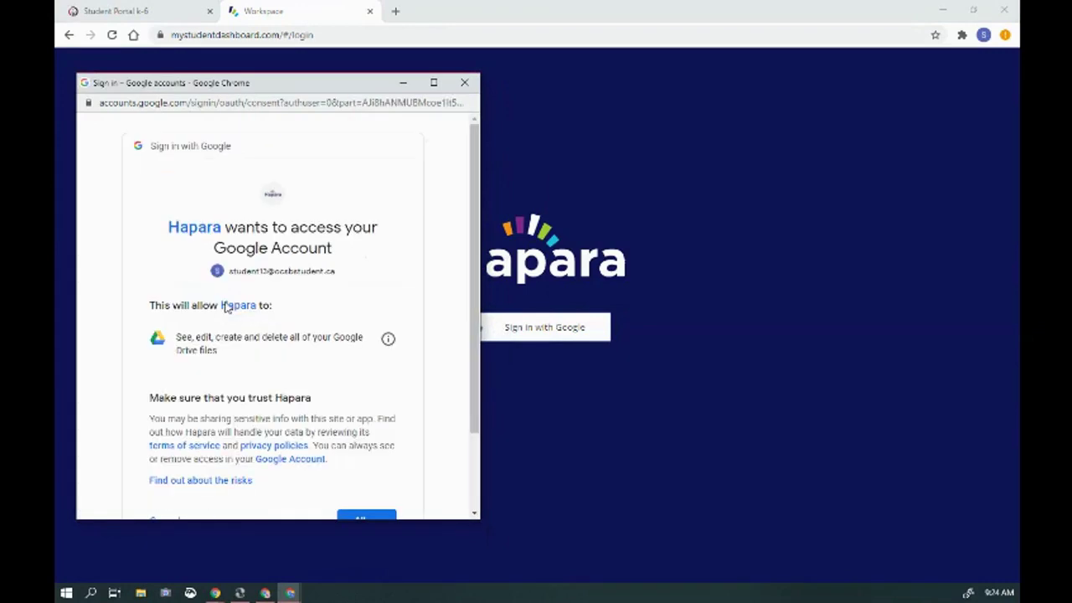
scroll(301, 368, "down", 2)
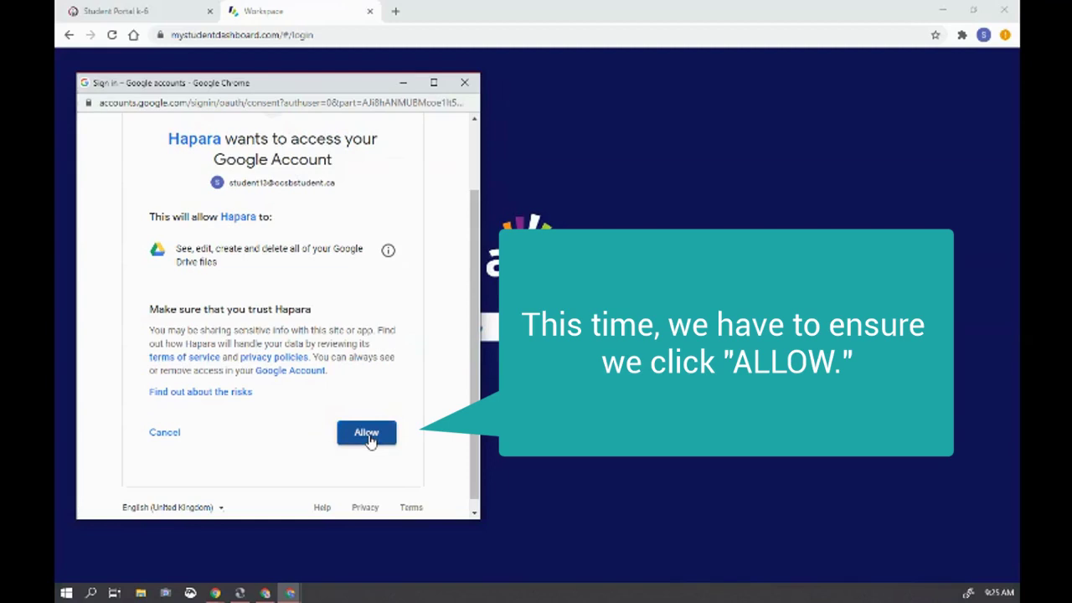
left_click(369, 436)
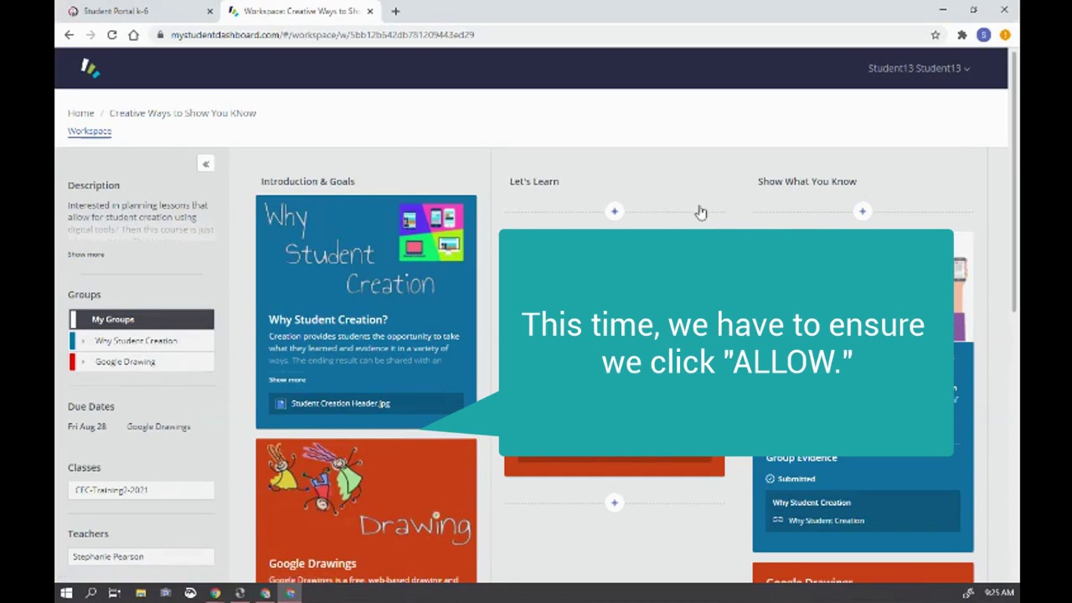
- Start the Google Drawings card until it reads Started with an editable copy linked
scroll(840, 156, "down", 2)
scroll(840, 151, "down", 3)
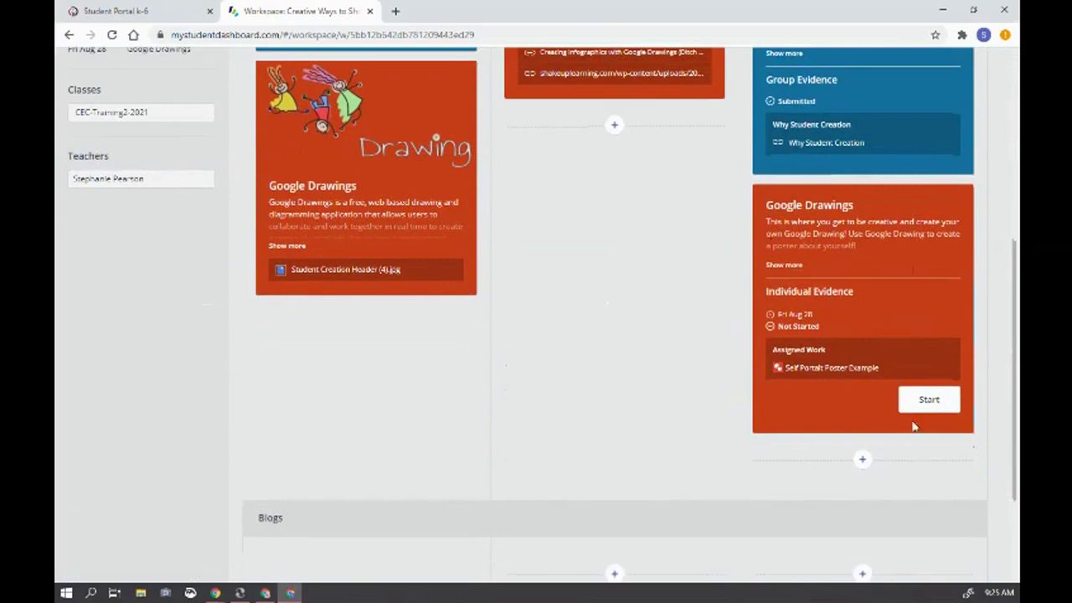
left_click(931, 402)
left_click(930, 402)
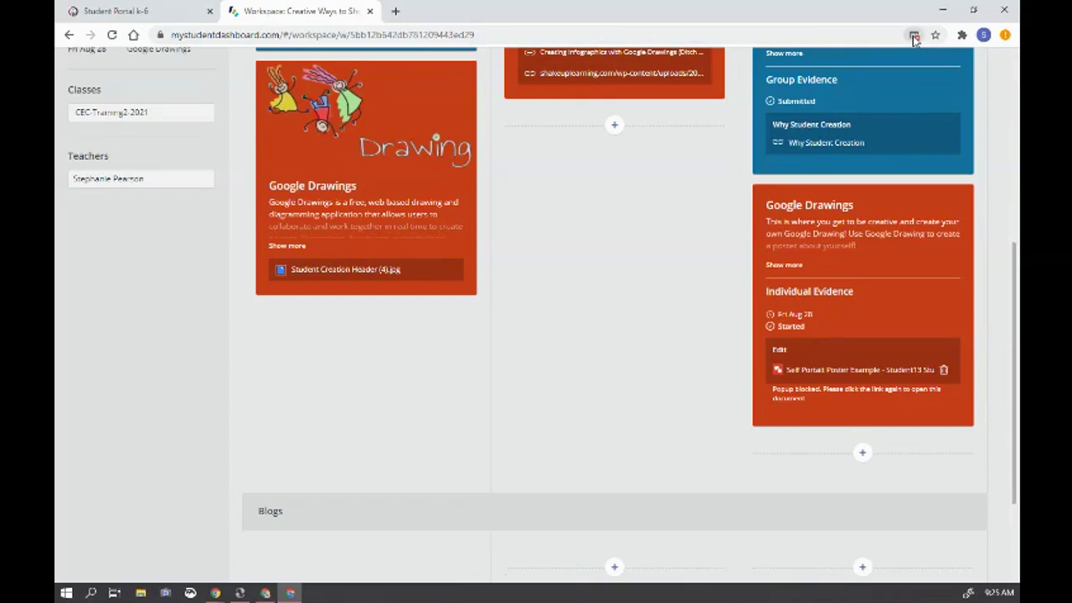
- Always allow pop-ups and redirects from the Hapara Workspace student dashboard site in the browser
left_click(914, 37)
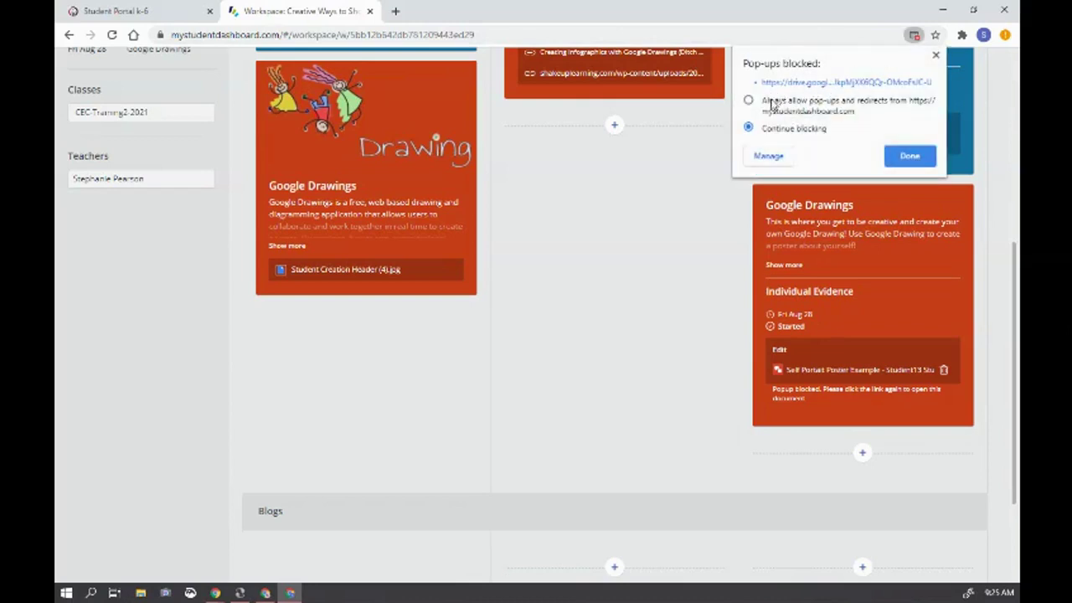
left_click(748, 100)
left_click(910, 157)
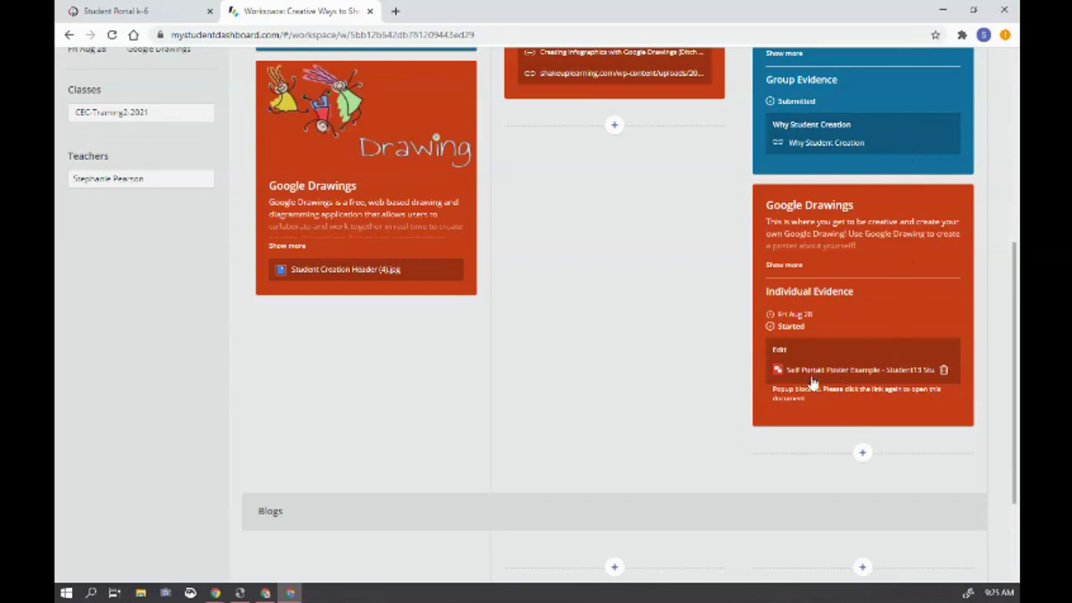